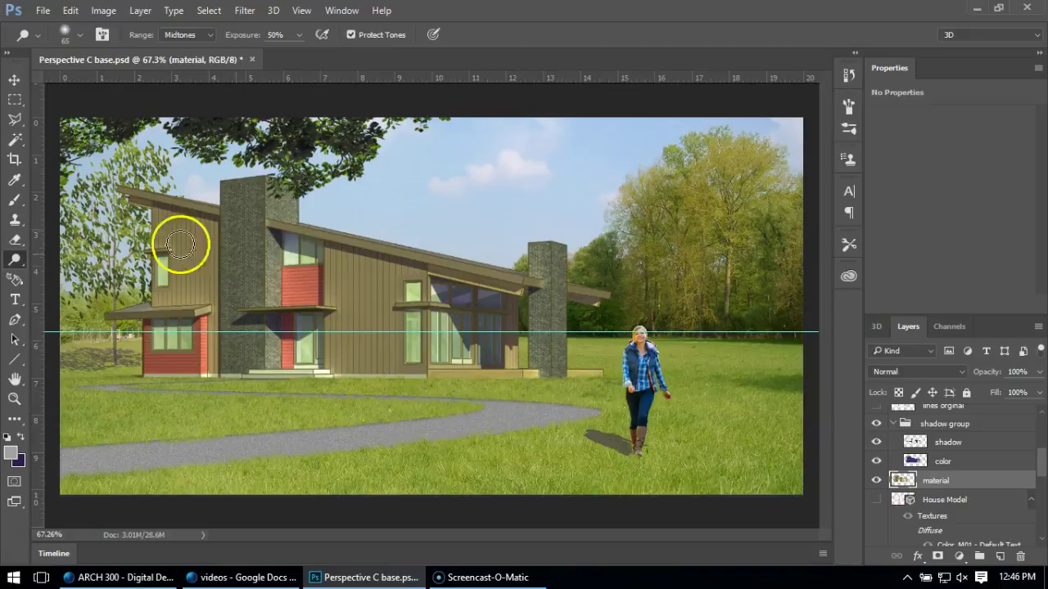
Duplicate the material layer within the same document as "material copy".
right_click(934, 484)
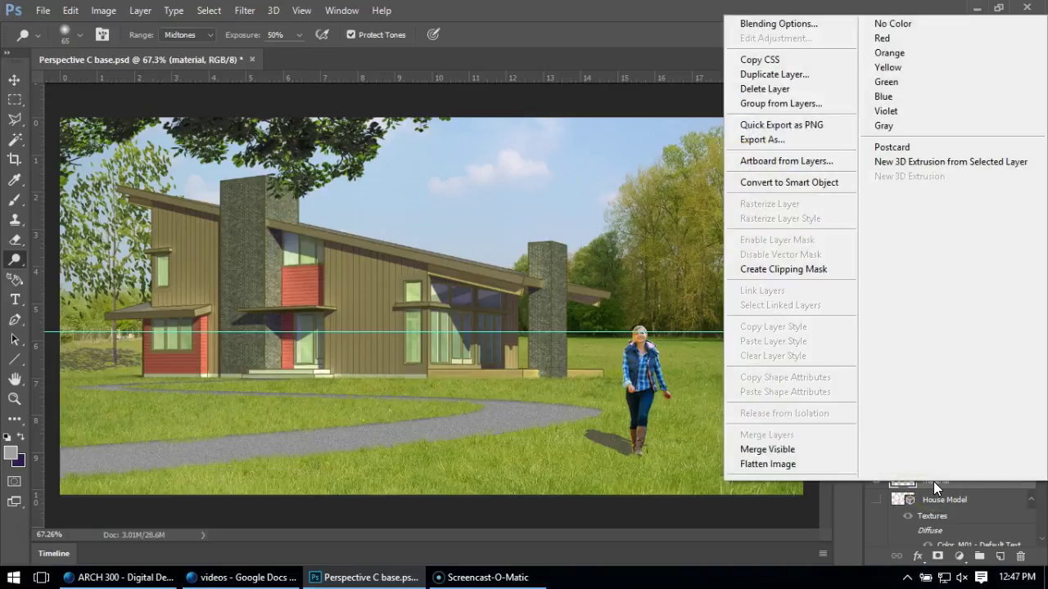
click(774, 74)
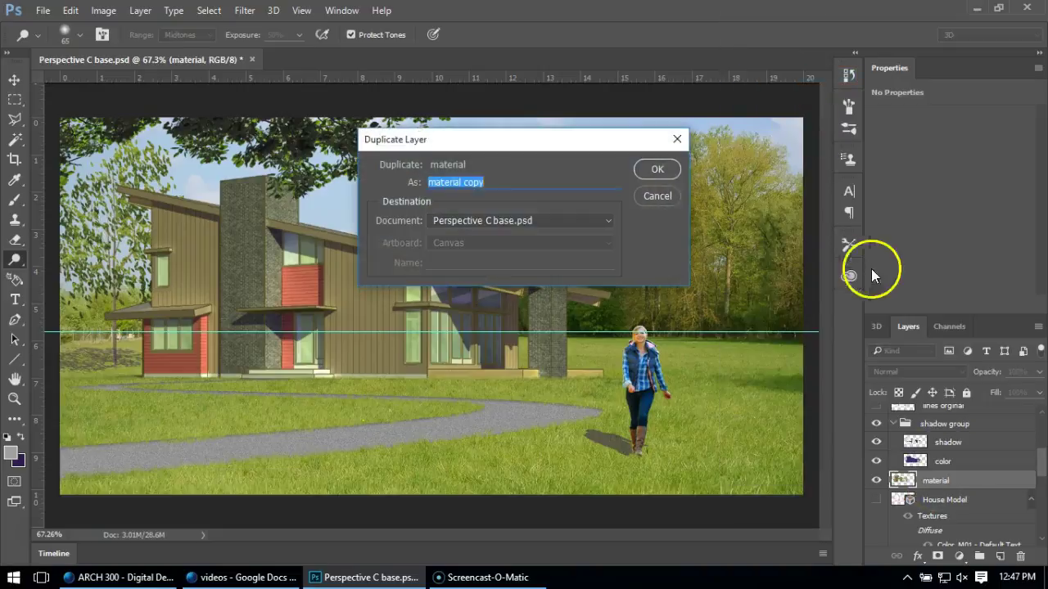
click(662, 169)
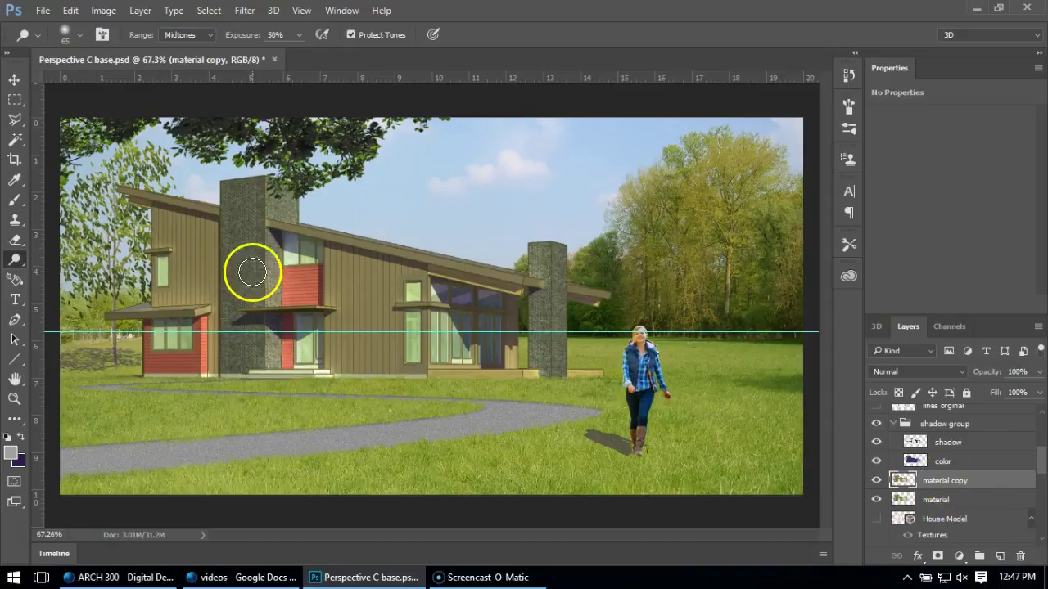
Lighten the house's wood siding with the Dodge tool, using a 39 px brush on midtones at 50% exposure.
drag(295, 264, 326, 282)
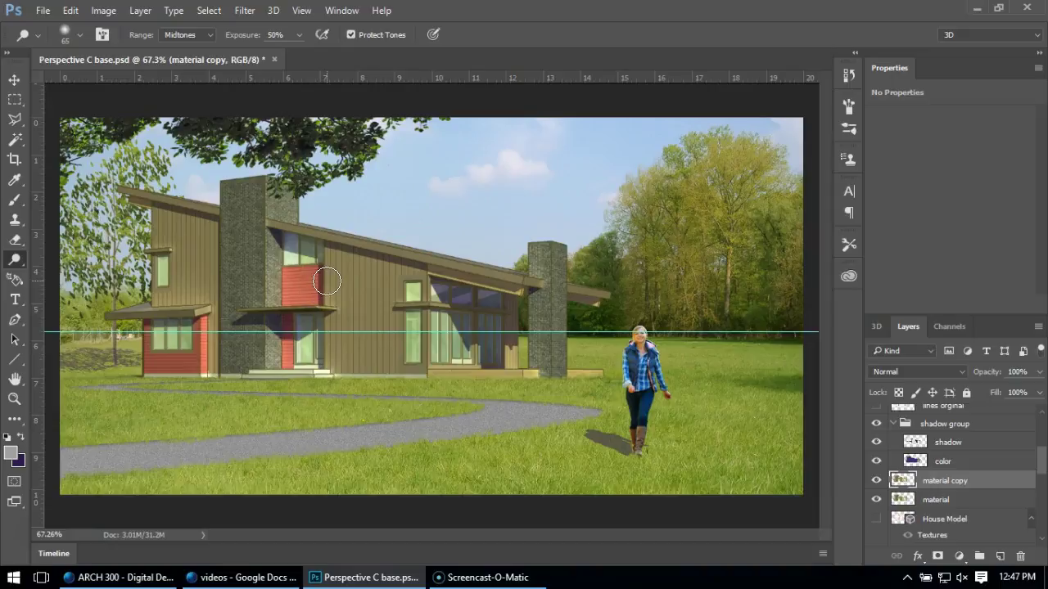
click(15, 260)
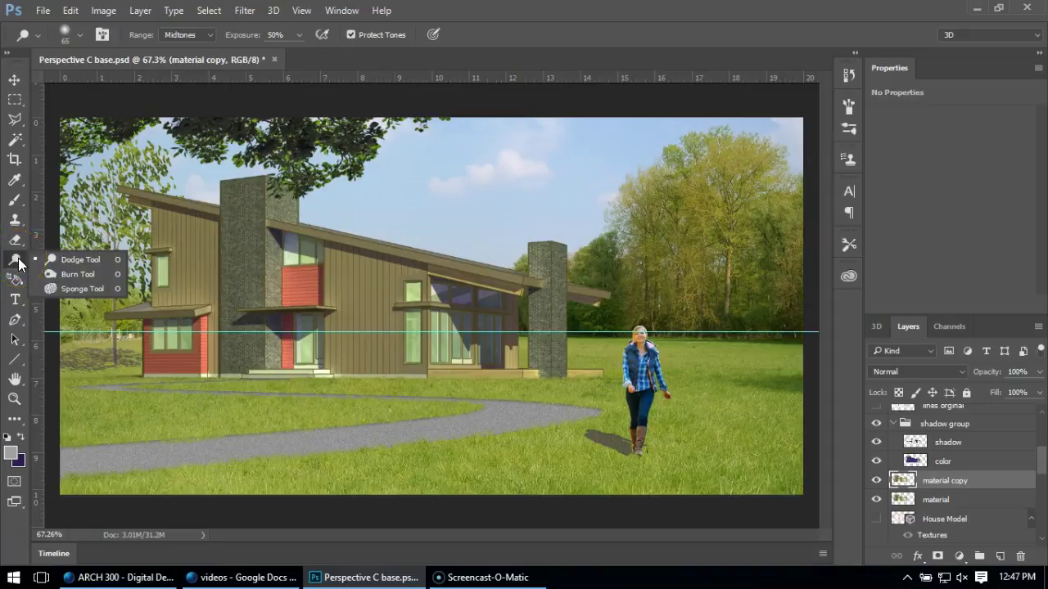
click(55, 259)
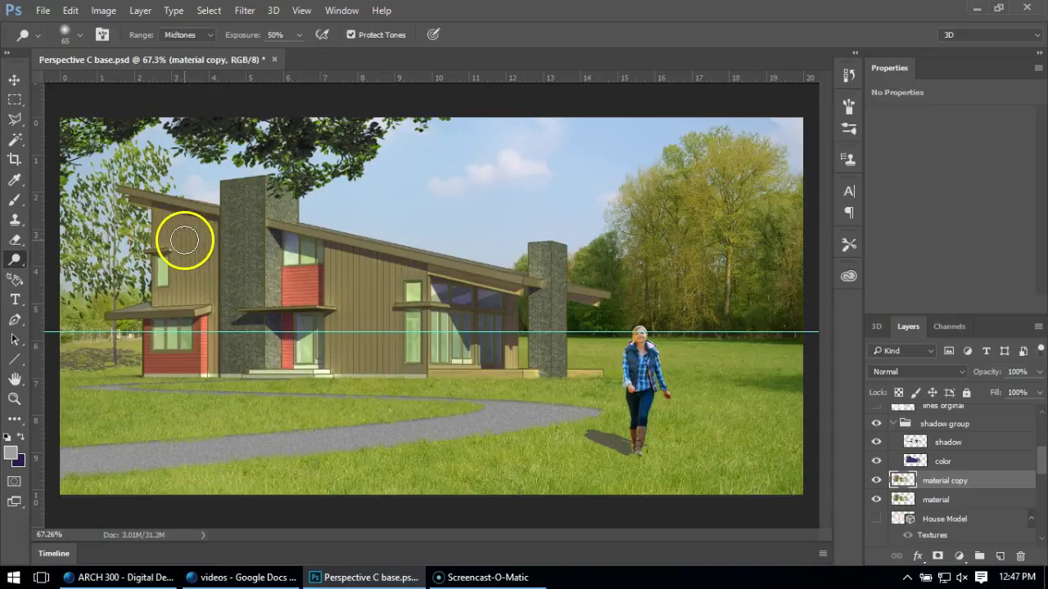
click(82, 39)
drag(98, 86, 103, 84)
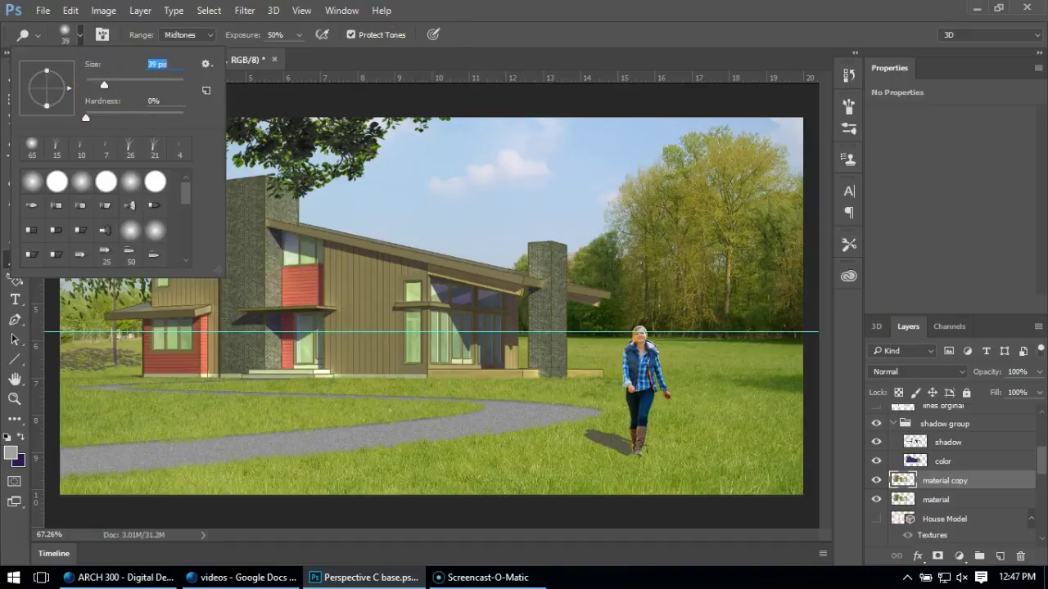
key(Return)
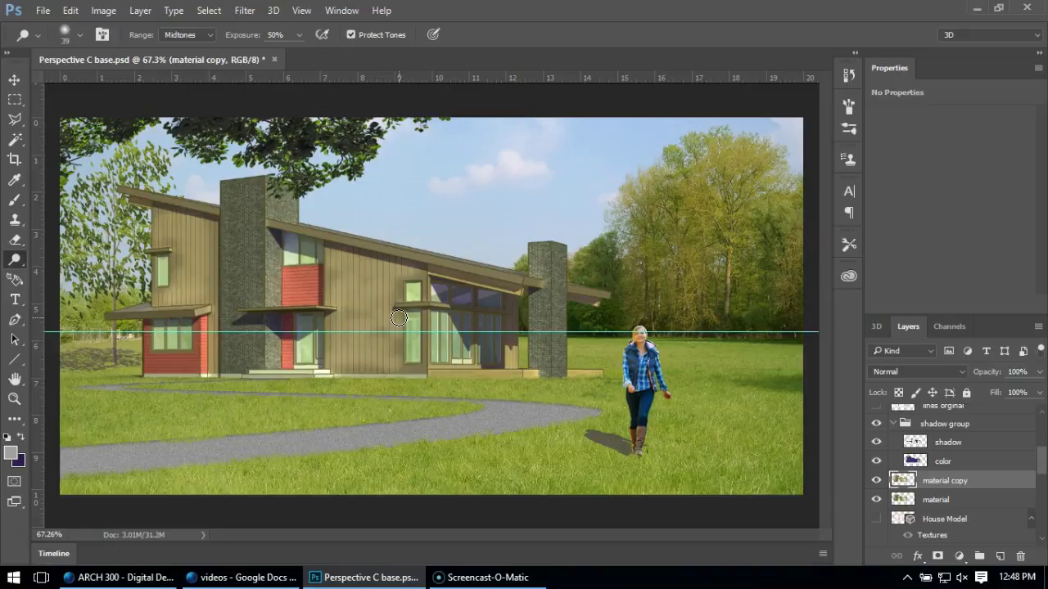
mouse_move(307, 254)
mouse_down()
mouse_move(235, 277)
mouse_move(179, 233)
mouse_move(150, 232)
mouse_move(185, 225)
mouse_move(177, 254)
mouse_move(197, 274)
mouse_move(213, 238)
mouse_move(209, 265)
mouse_move(181, 284)
mouse_move(187, 298)
mouse_move(371, 286)
mouse_move(303, 297)
mouse_move(181, 288)
mouse_move(264, 304)
mouse_move(300, 292)
mouse_move(330, 311)
mouse_move(342, 262)
mouse_move(375, 266)
mouse_move(361, 291)
mouse_move(400, 290)
mouse_move(373, 296)
mouse_move(376, 285)
mouse_move(352, 312)
mouse_move(385, 320)
mouse_move(342, 326)
mouse_move(378, 340)
mouse_move(346, 351)
mouse_move(388, 356)
mouse_move(354, 316)
mouse_move(378, 297)
mouse_move(381, 269)
mouse_move(394, 267)
mouse_move(335, 304)
mouse_move(293, 295)
mouse_move(307, 288)
mouse_move(293, 278)
mouse_move(299, 291)
mouse_move(290, 281)
mouse_move(320, 271)
mouse_move(319, 287)
mouse_move(279, 299)
mouse_move(194, 374)
mouse_move(165, 367)
mouse_move(182, 363)
mouse_move(161, 362)
mouse_move(87, 241)
mouse_move(274, 403)
mouse_up()
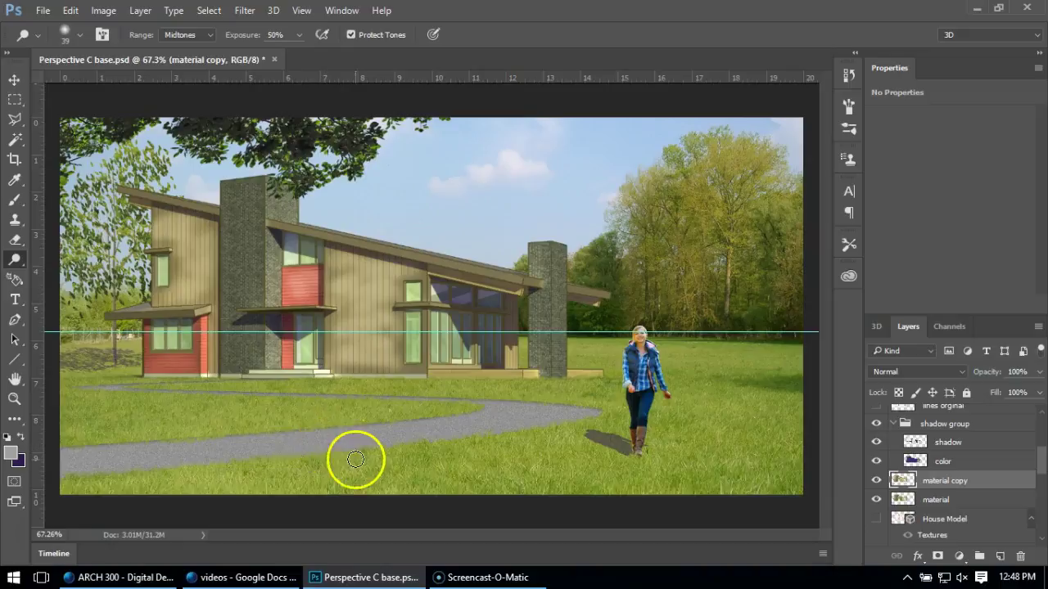
Darken the tall stone chimney with the Burn tool, using a 47 px brush on midtones at 50% exposure.
drag(12, 263, 56, 273)
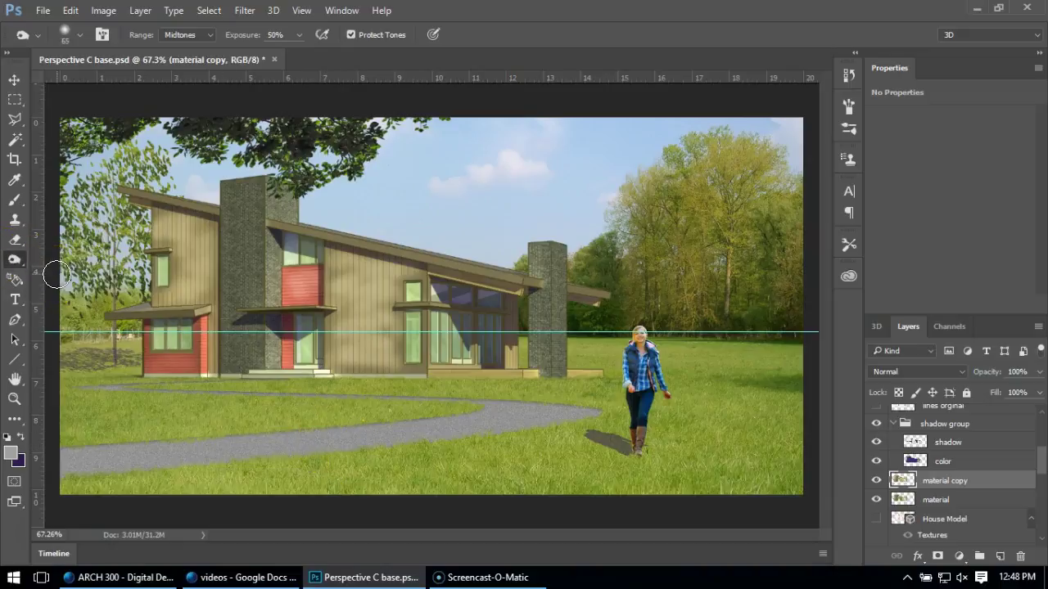
click(79, 35)
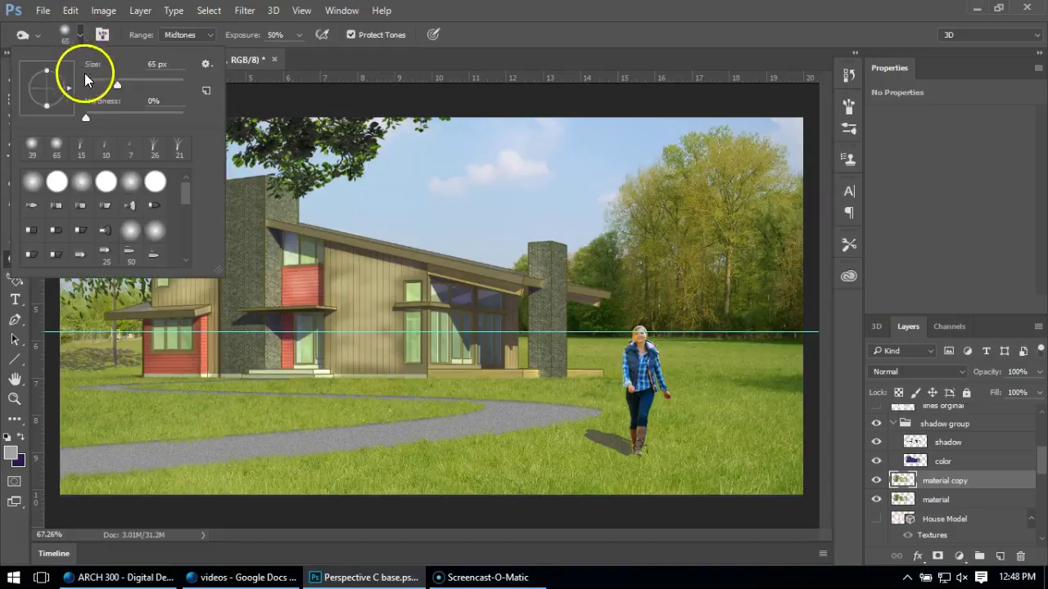
drag(116, 87, 108, 86)
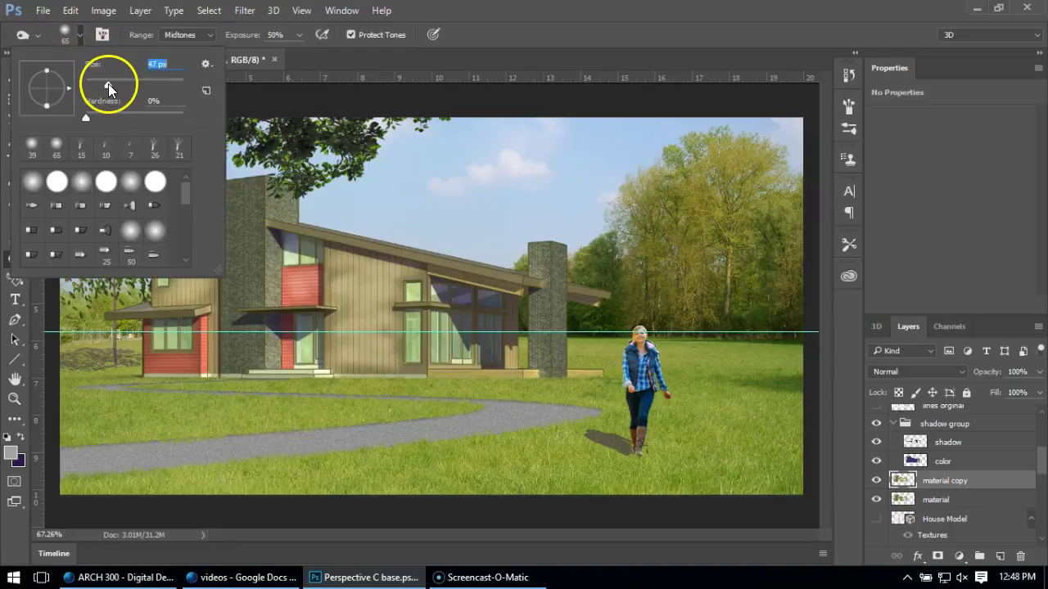
click(248, 209)
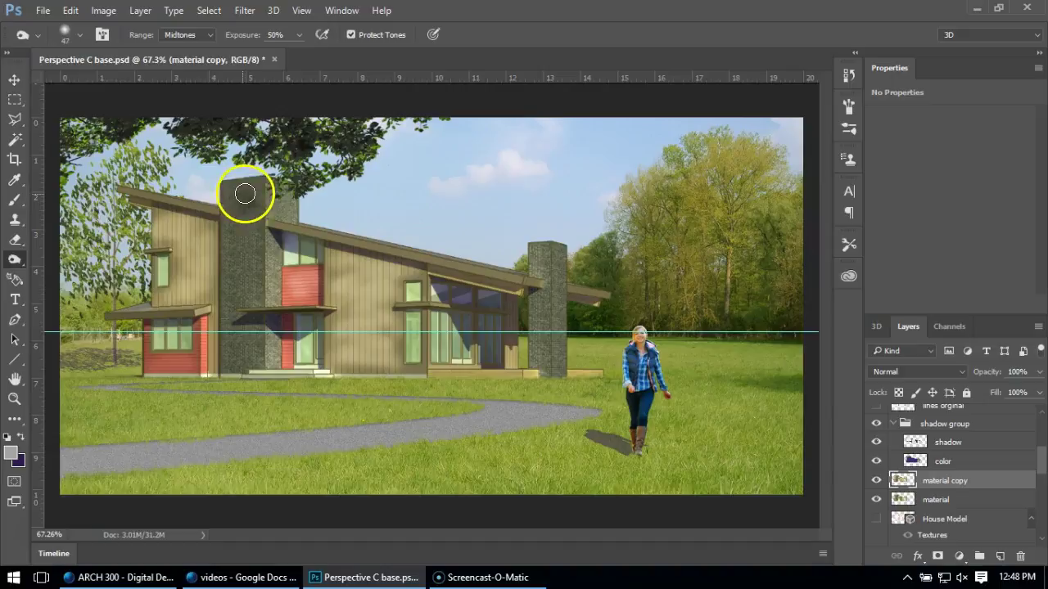
mouse_move(243, 219)
mouse_down()
mouse_move(258, 247)
mouse_move(227, 262)
mouse_move(255, 266)
mouse_move(236, 293)
mouse_move(238, 333)
mouse_move(253, 363)
mouse_up()
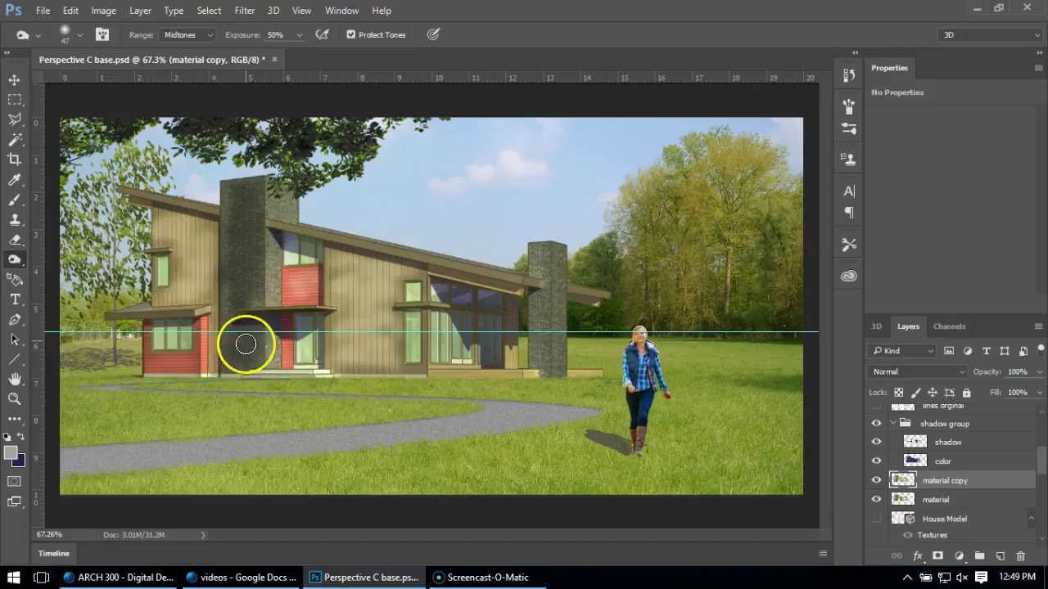
drag(293, 196, 273, 275)
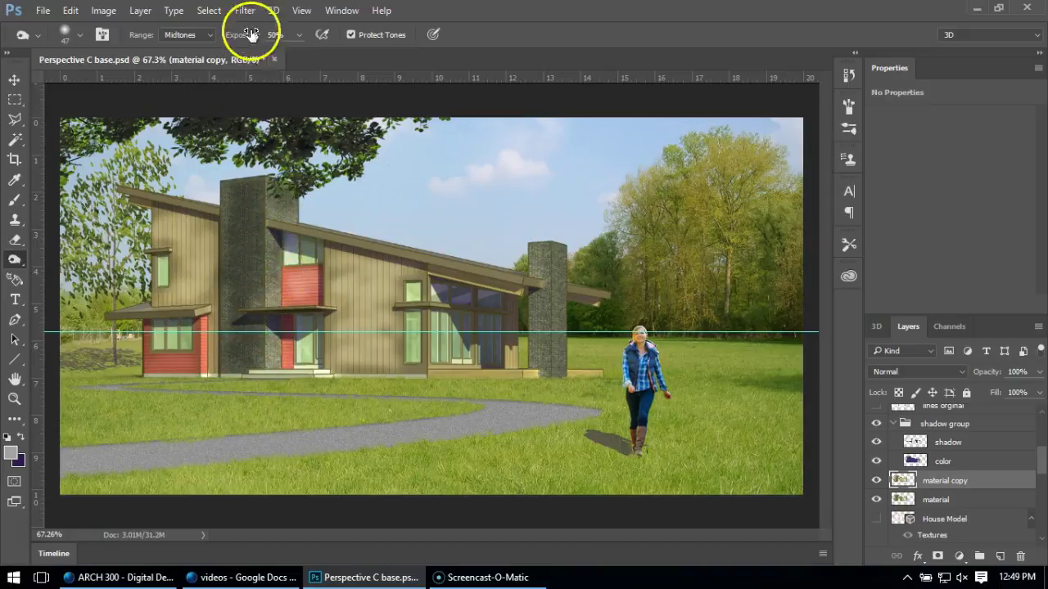
Try burning the shorter stone chimney at 73% exposure and undo the stroke.
click(300, 34)
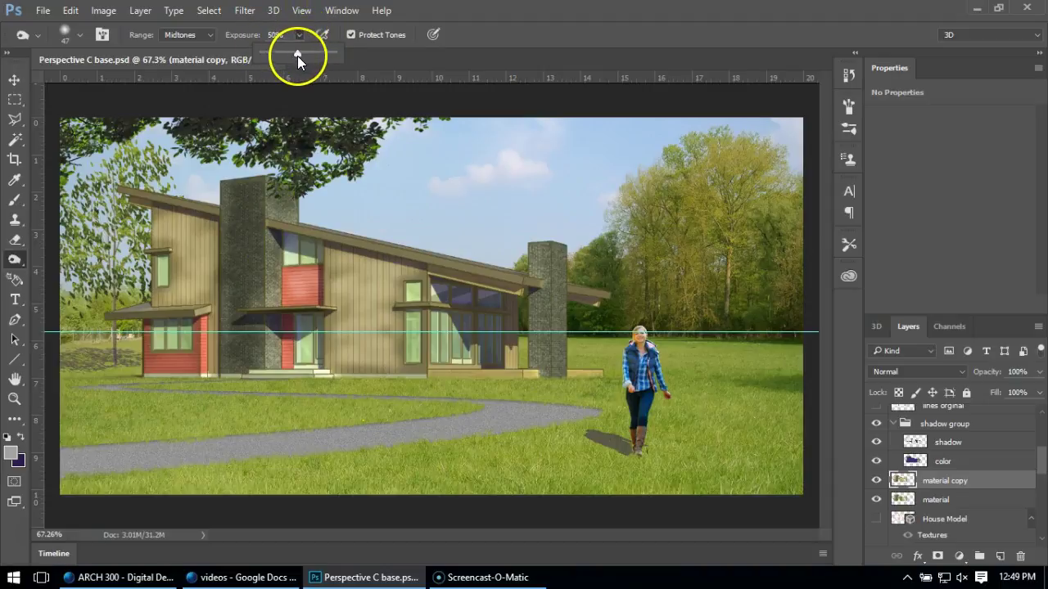
drag(296, 55, 314, 55)
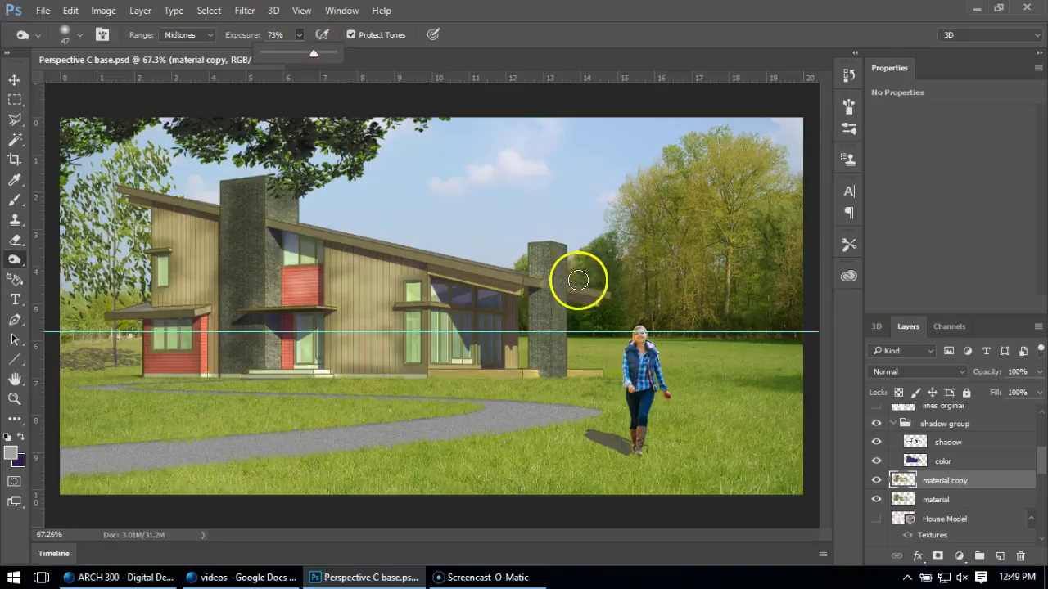
mouse_move(560, 260)
mouse_down()
mouse_move(552, 243)
mouse_move(548, 359)
mouse_move(541, 306)
mouse_up()
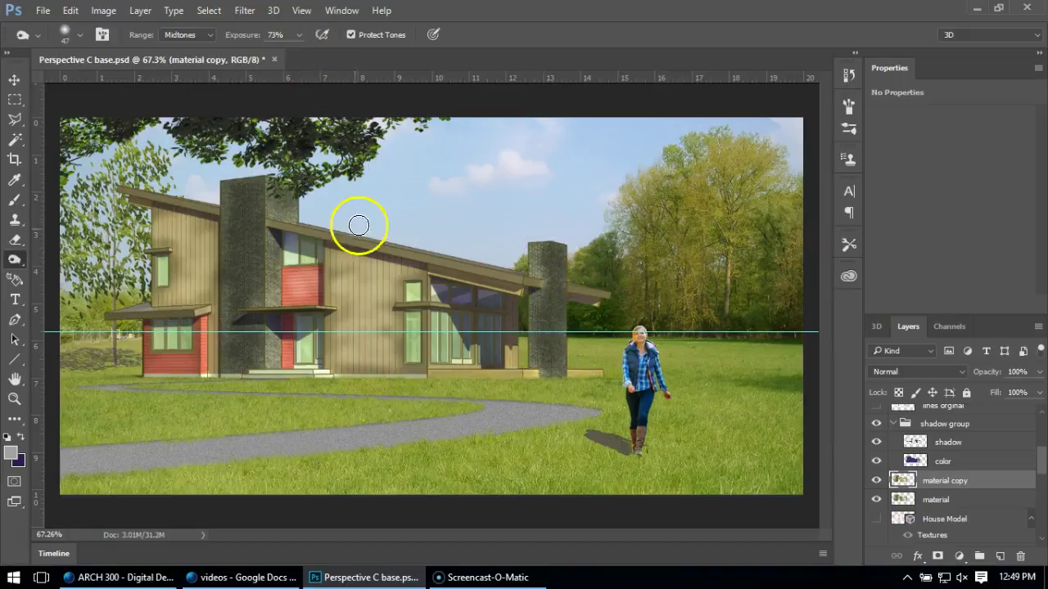
key(ctrl+z)
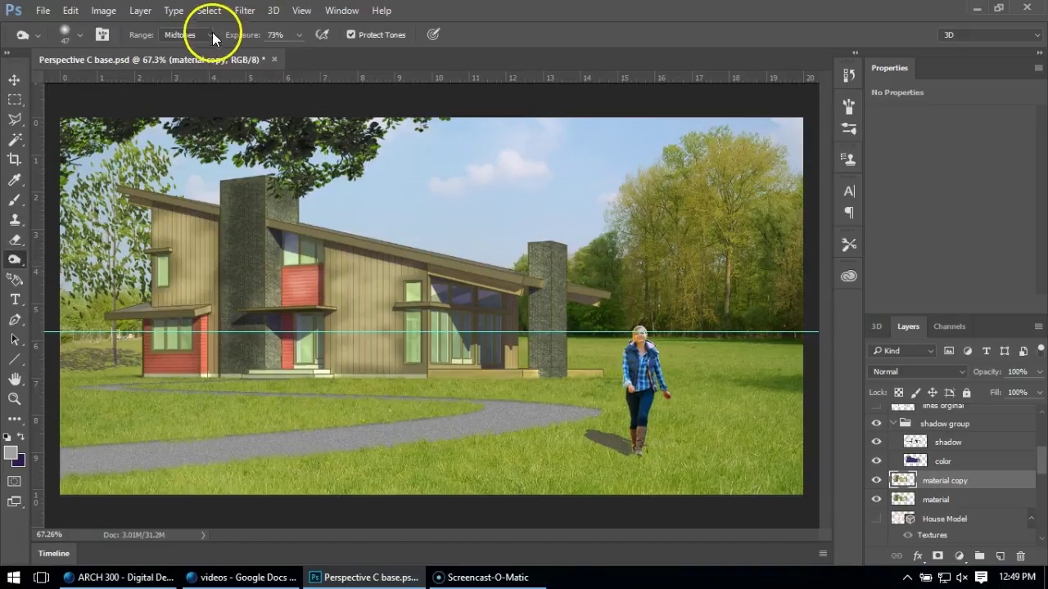
Set the Burn tool's exposure to 45% and darken the shorter stone chimney.
click(297, 37)
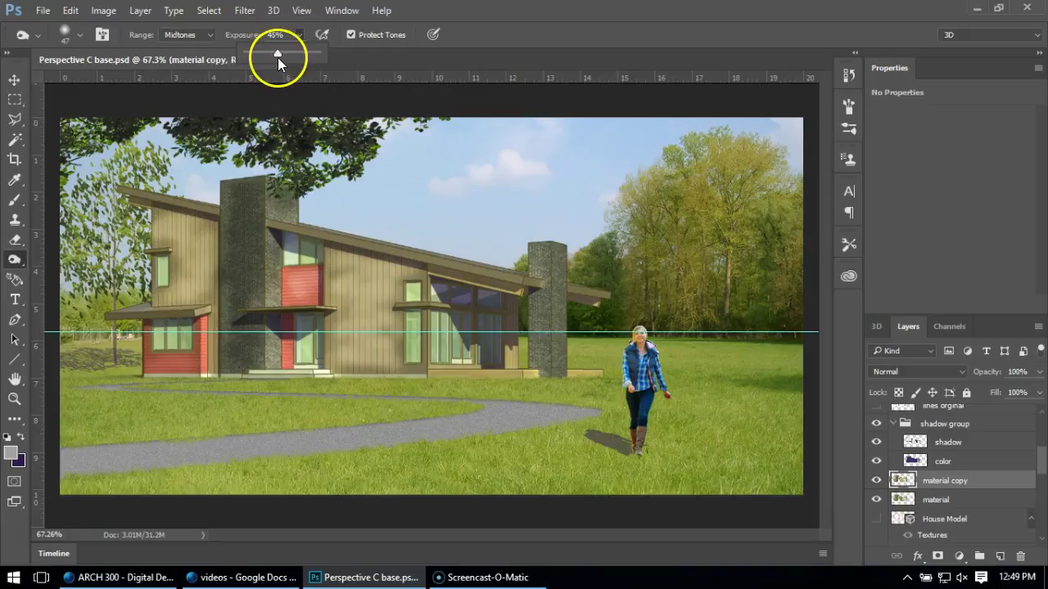
click(545, 253)
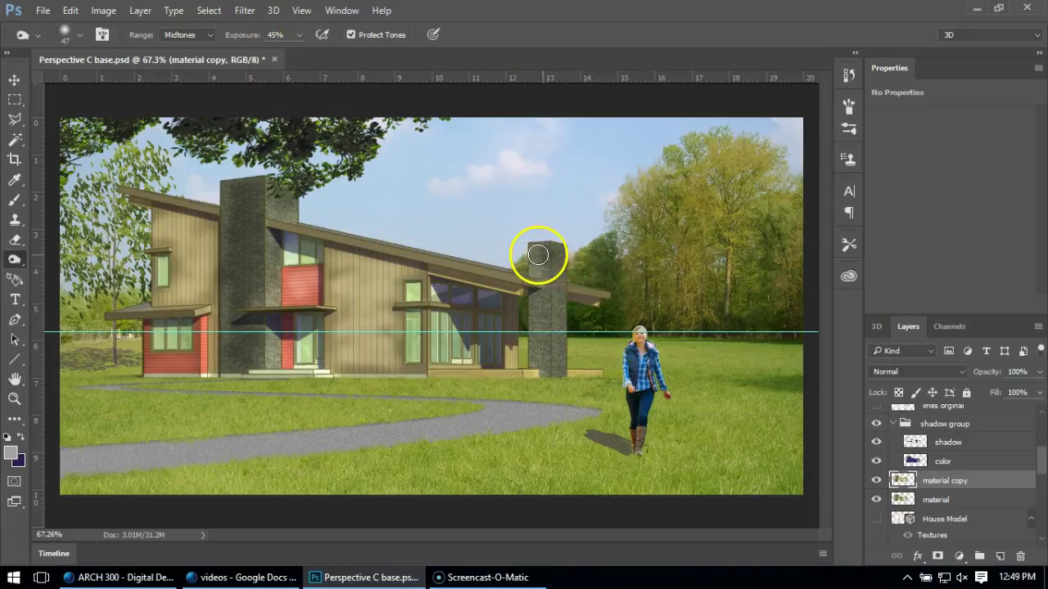
mouse_move(548, 260)
mouse_down()
mouse_move(543, 362)
mouse_move(554, 365)
mouse_move(538, 342)
mouse_move(550, 296)
mouse_up()
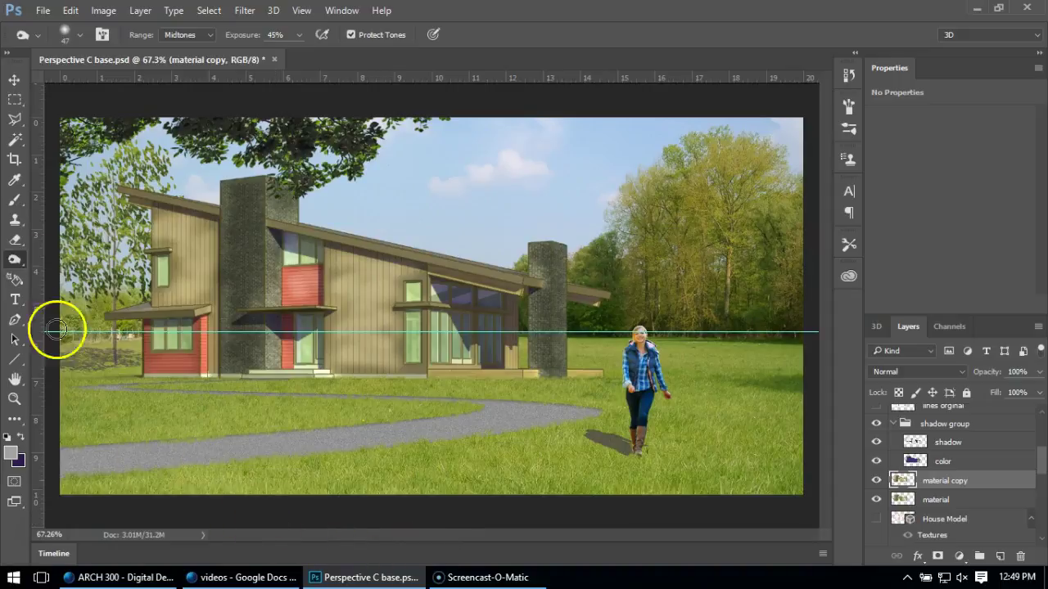
Intensify the colour of the wood siding and red panels with the Sponge tool in Saturate mode, using a 40 px brush.
click(15, 261)
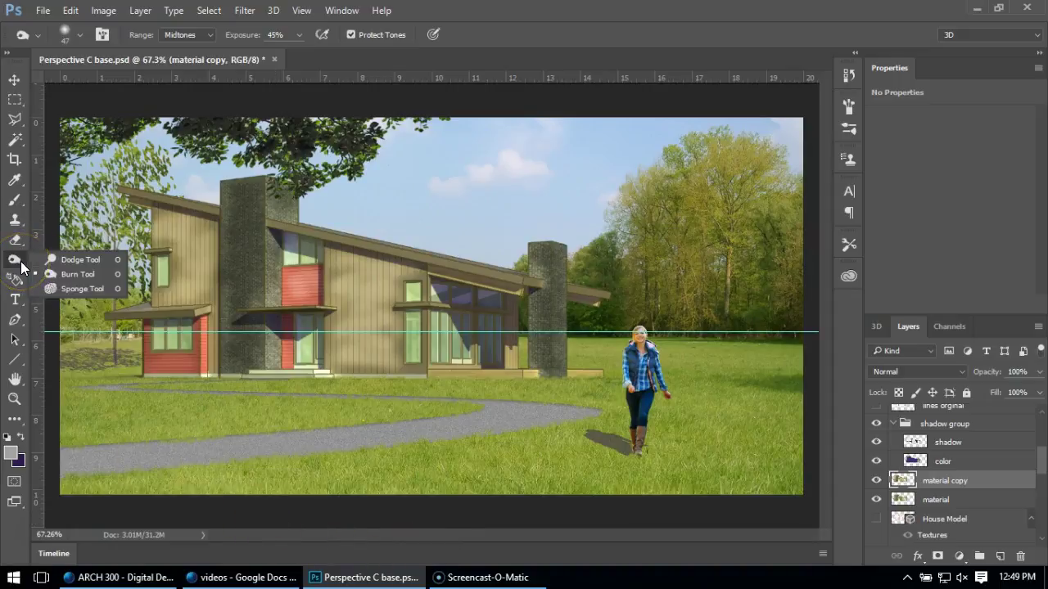
click(51, 289)
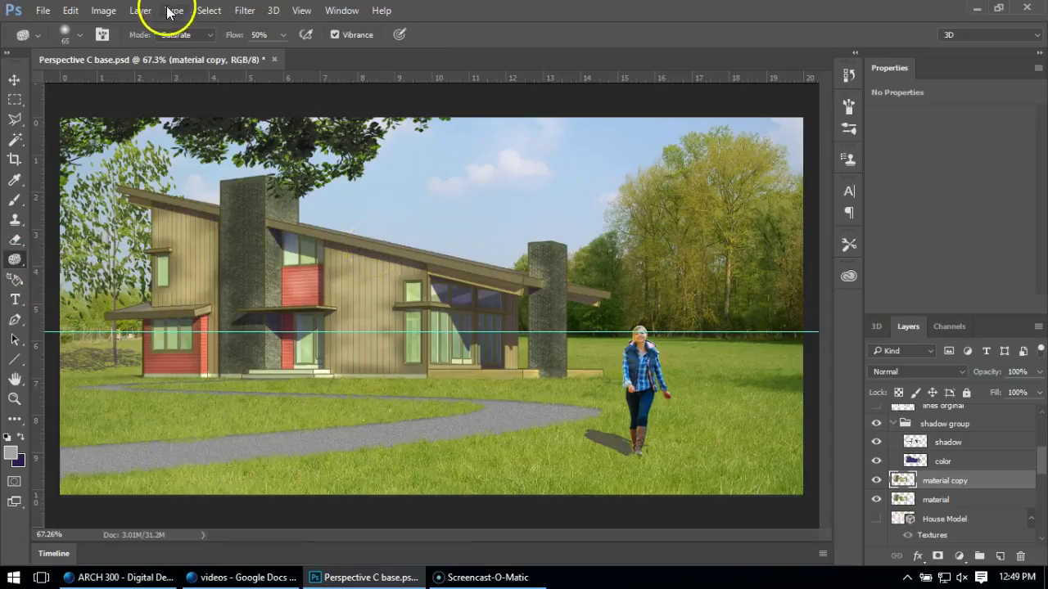
click(79, 35)
drag(117, 85, 113, 87)
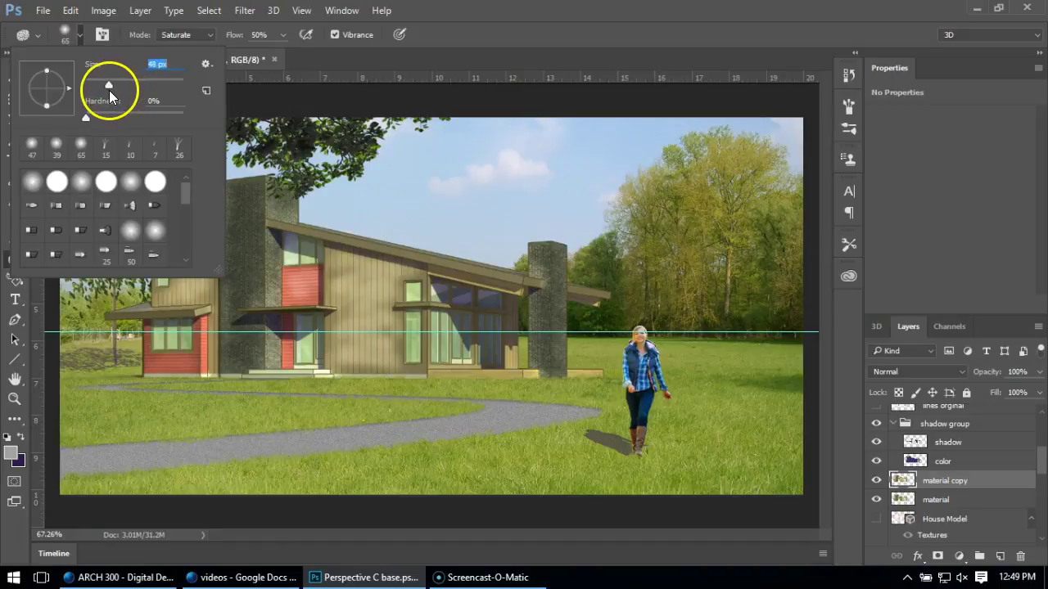
click(259, 176)
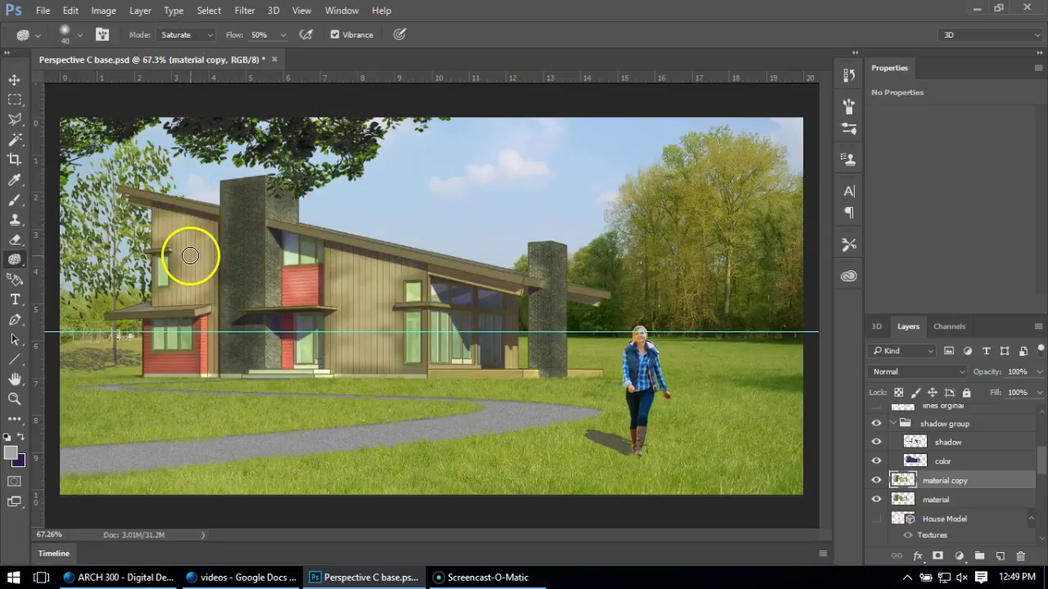
click(207, 36)
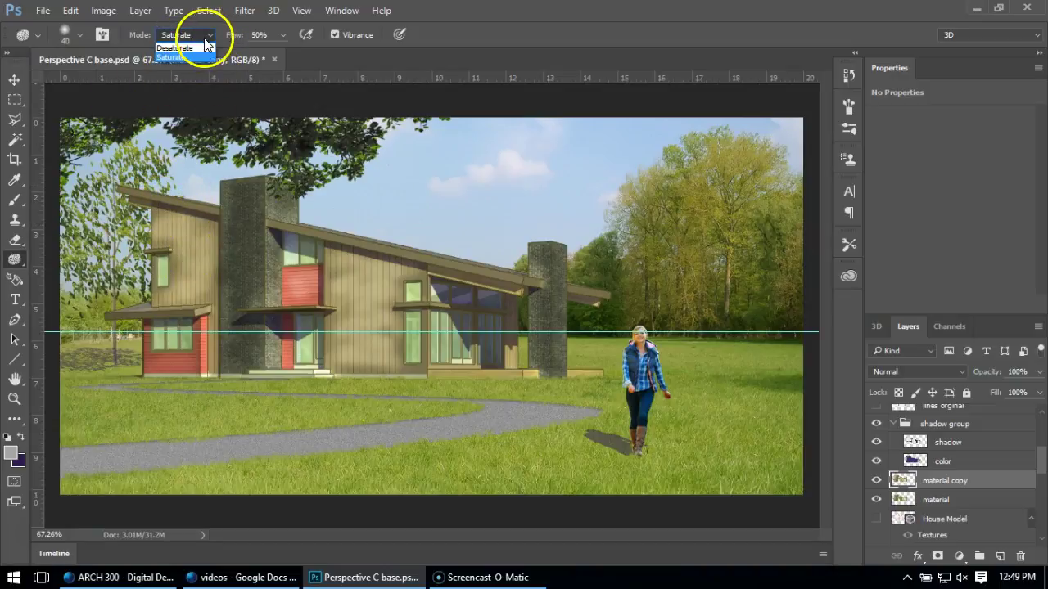
click(168, 55)
mouse_move(183, 234)
mouse_down()
mouse_move(208, 226)
mouse_move(189, 237)
mouse_move(209, 260)
mouse_move(190, 286)
mouse_move(194, 257)
mouse_move(163, 239)
mouse_move(179, 231)
mouse_move(164, 224)
mouse_move(206, 238)
mouse_move(202, 268)
mouse_move(169, 296)
mouse_move(213, 294)
mouse_move(202, 273)
mouse_move(208, 245)
mouse_move(195, 234)
mouse_move(211, 296)
mouse_move(181, 304)
mouse_move(205, 323)
mouse_move(359, 295)
mouse_move(361, 281)
mouse_move(347, 284)
mouse_move(334, 294)
mouse_move(383, 289)
mouse_move(370, 287)
mouse_move(406, 272)
mouse_move(339, 260)
mouse_move(337, 297)
mouse_move(390, 311)
mouse_move(368, 311)
mouse_move(379, 284)
mouse_move(391, 286)
mouse_move(342, 329)
mouse_move(386, 325)
mouse_move(358, 330)
mouse_move(373, 336)
mouse_move(360, 346)
mouse_move(391, 343)
mouse_move(385, 360)
mouse_move(339, 361)
mouse_move(367, 311)
mouse_move(355, 294)
mouse_move(335, 320)
mouse_move(326, 301)
mouse_move(280, 283)
mouse_move(316, 286)
mouse_up()
drag(182, 358, 153, 363)
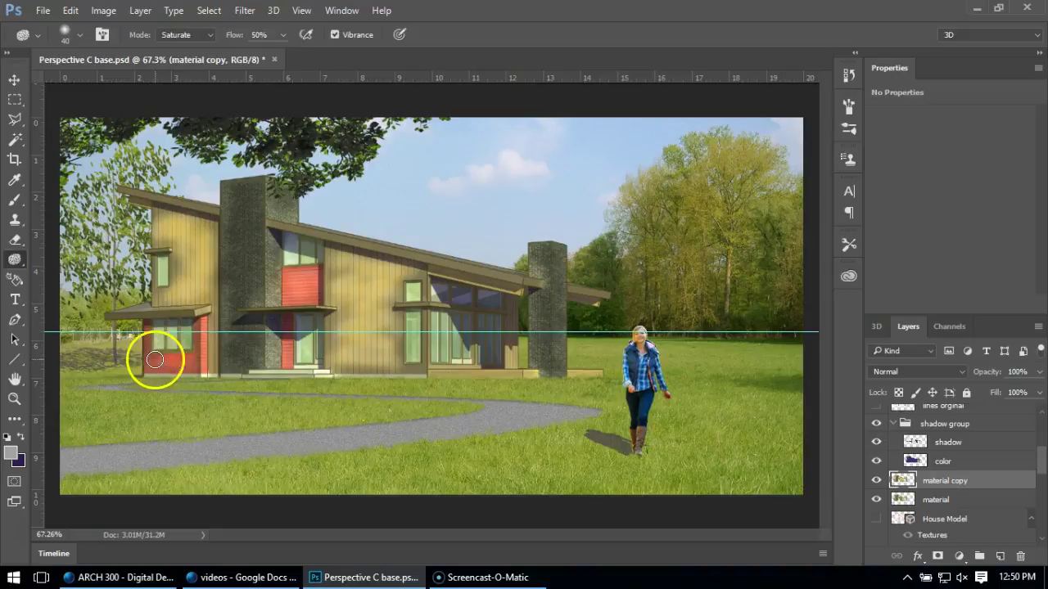
Switch the Sponge tool to Desaturate mode.
click(209, 37)
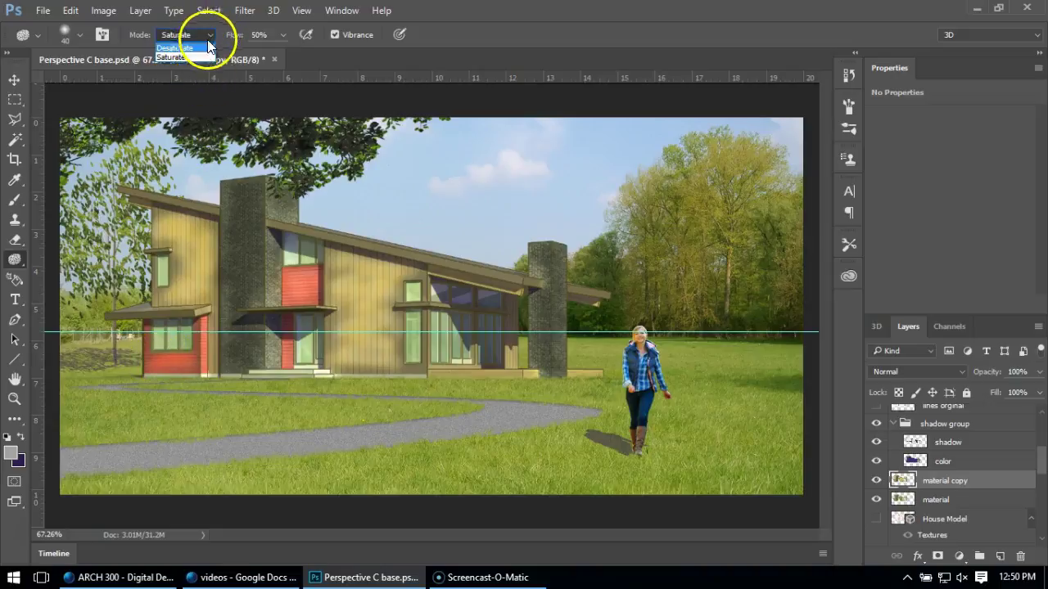
click(200, 47)
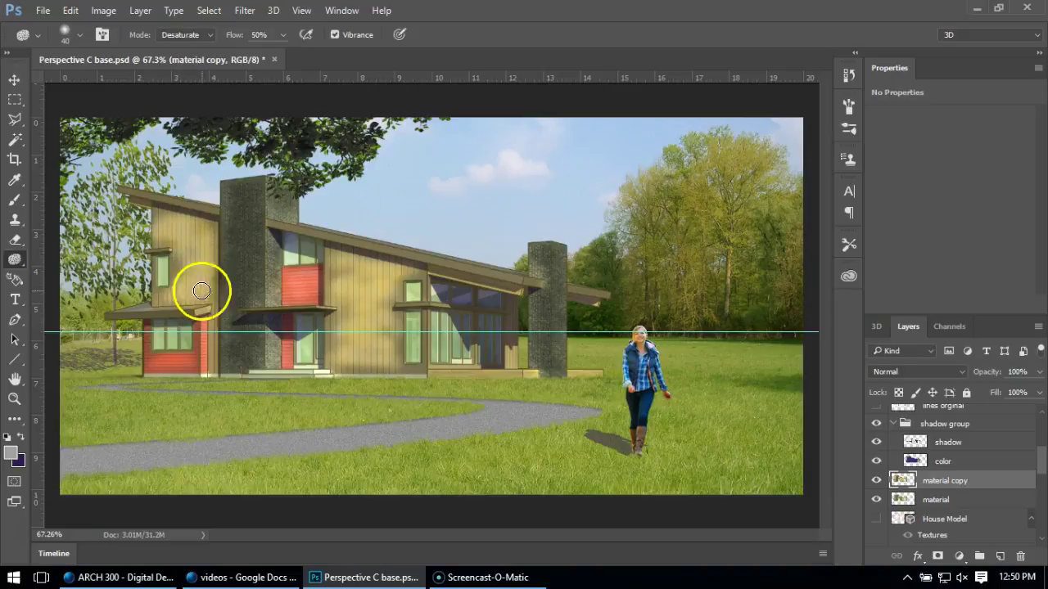
key(z)
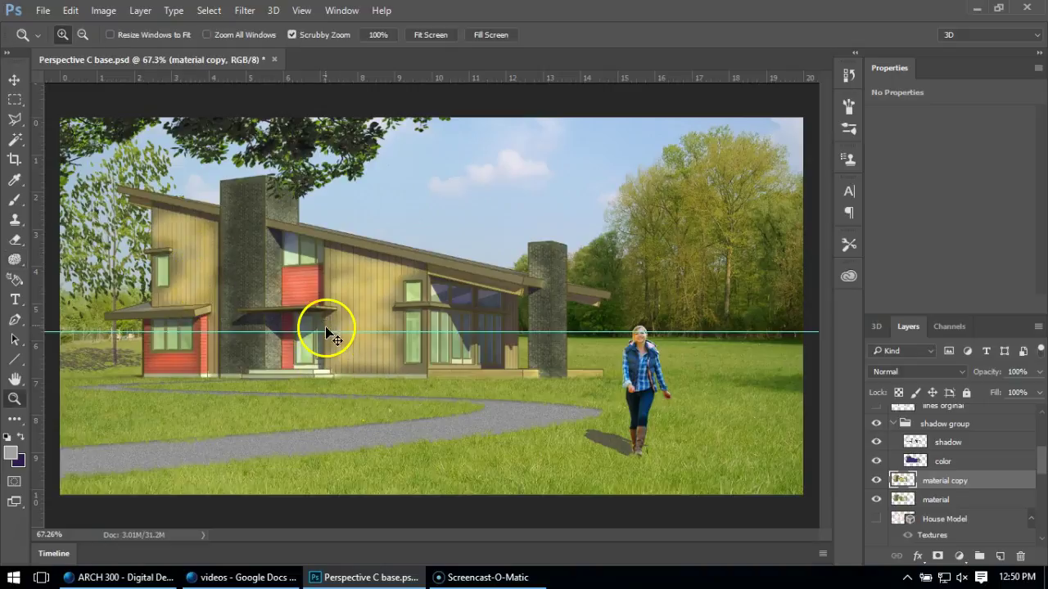
click(250, 256)
click(15, 260)
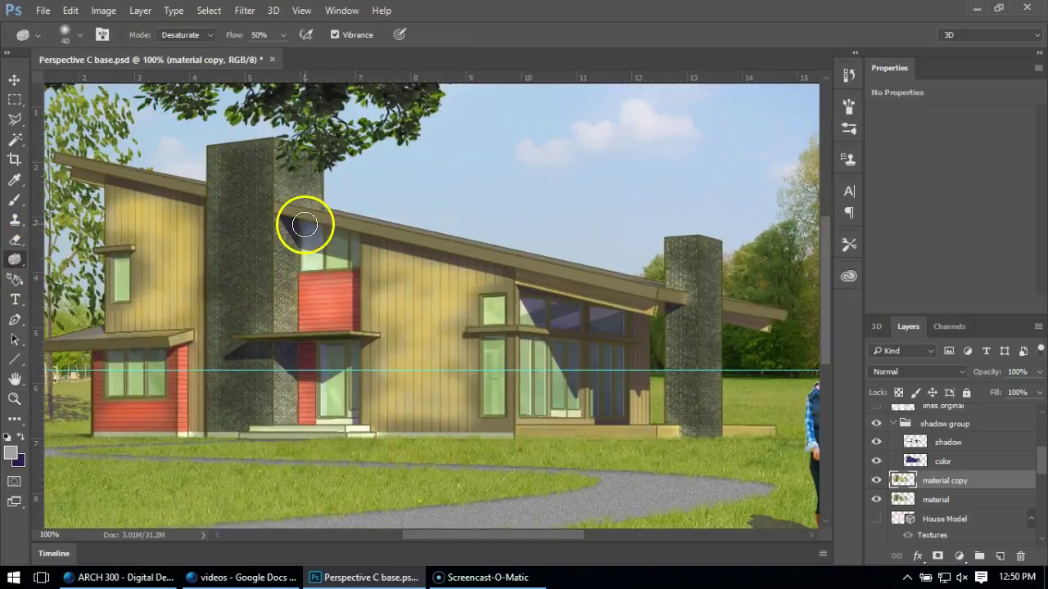
key(ctrl+0)
scroll(465, 263, down, 1)
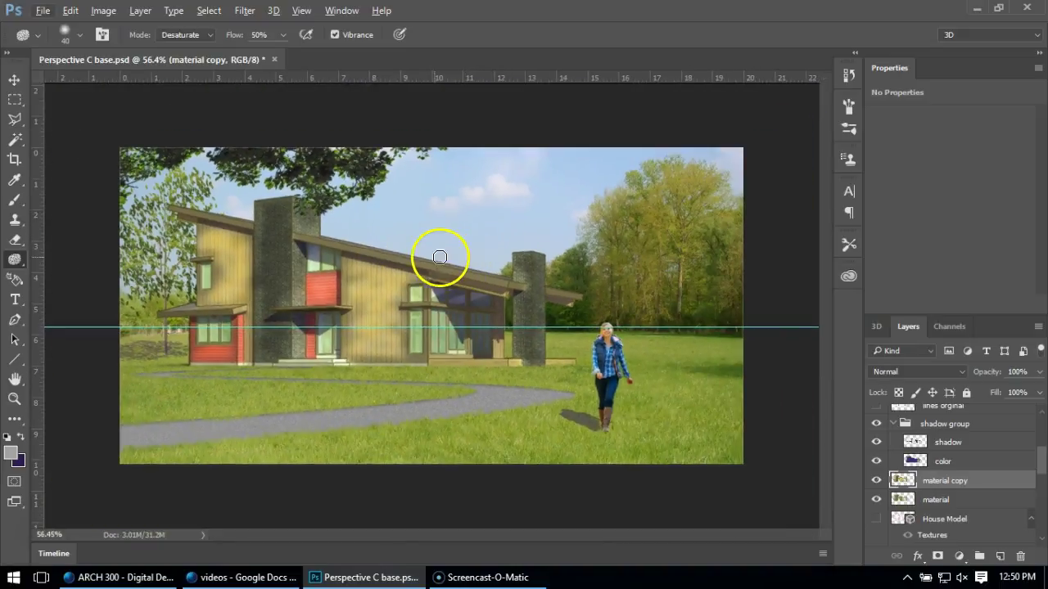